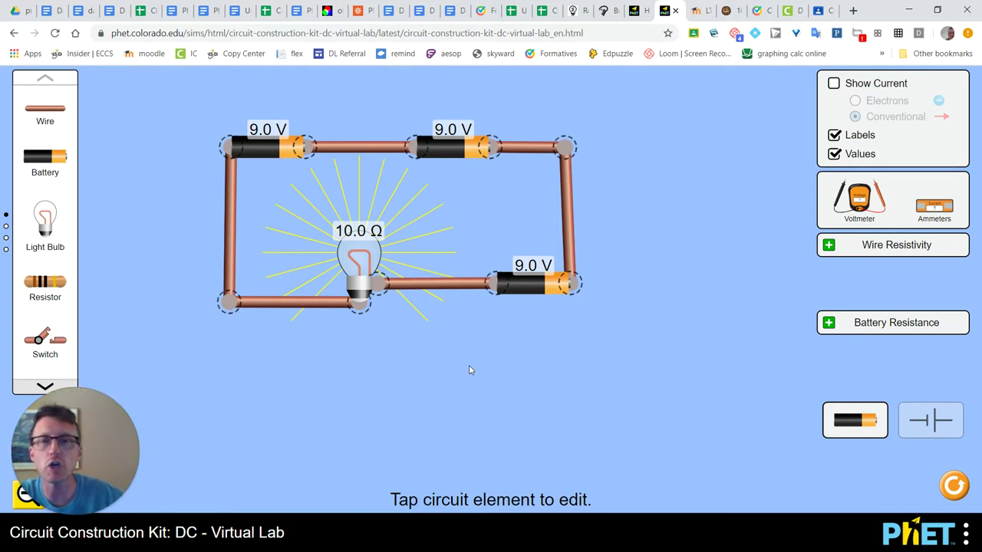
Show the animated current arrows around the circuit, then hide them again
{"action": "left_click", "coordinate": [835, 86]}
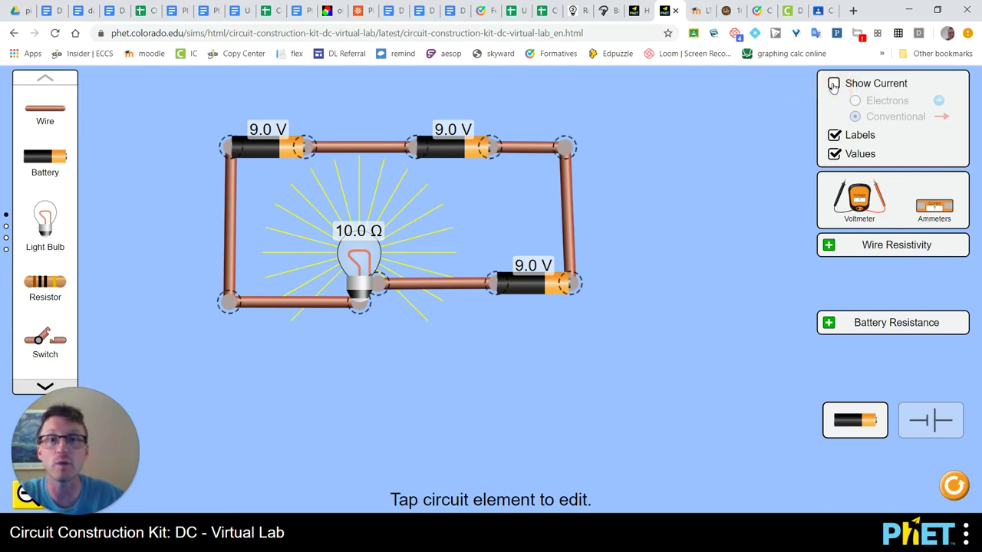
{"action": "left_click", "coordinate": [834, 84]}
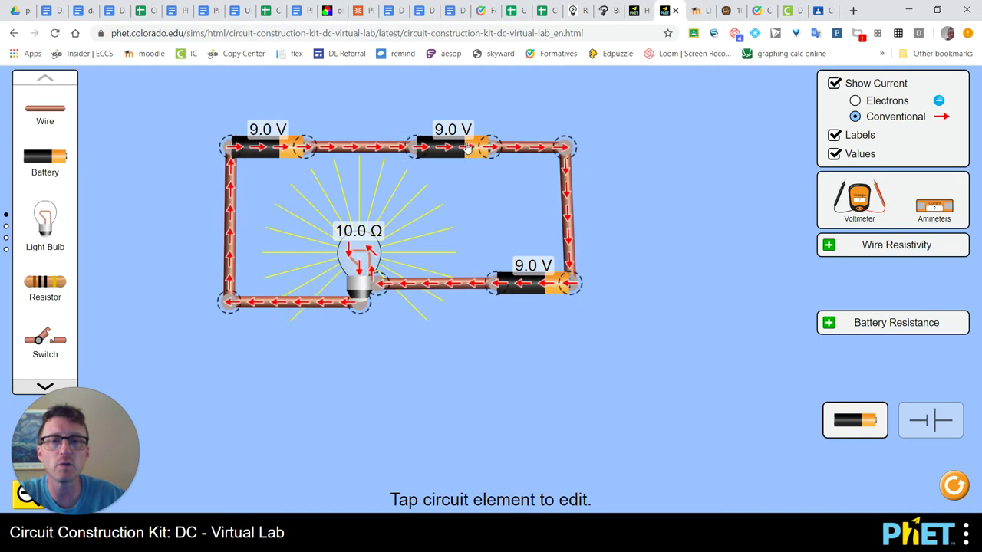
{"action": "left_click", "coordinate": [833, 83]}
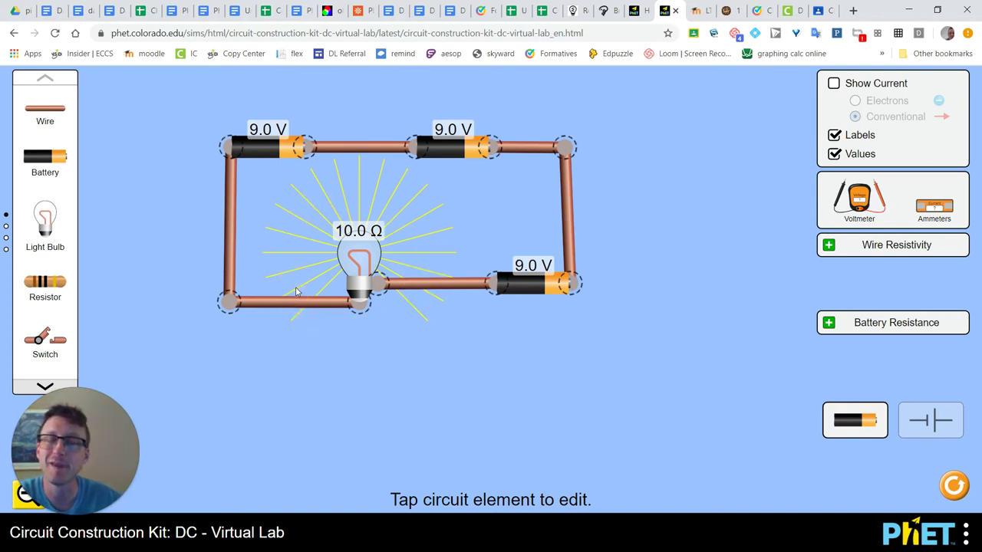
Nudge the top-left battery, then check each battery's 9.0 V Voltage panel and deselect
{"action": "mouse_move", "coordinate": [233, 147]}
{"action": "left_mouse_down"}
{"action": "mouse_move", "coordinate": [329, 152]}
{"action": "mouse_move", "coordinate": [231, 149]}
{"action": "left_mouse_up"}
{"action": "left_click", "coordinate": [276, 142]}
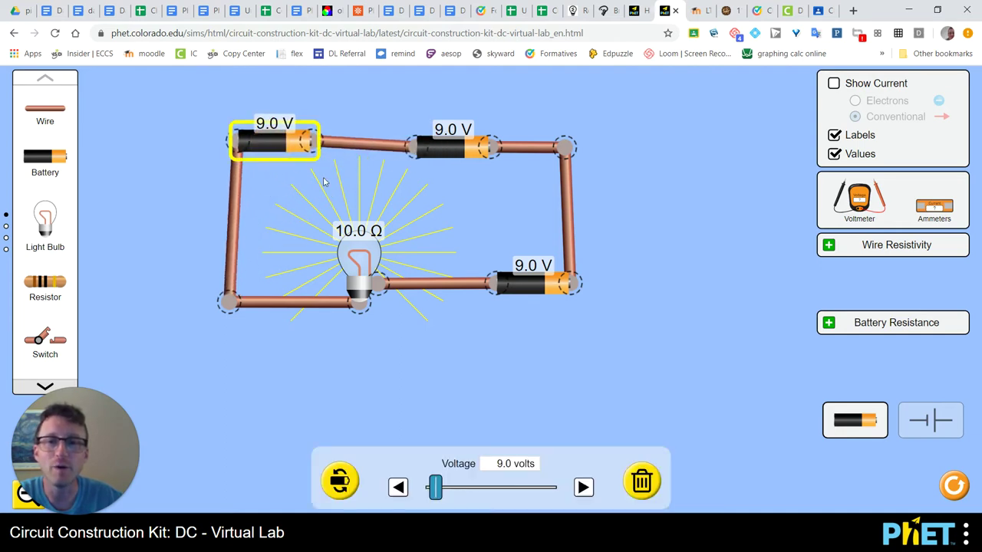
{"action": "left_click", "coordinate": [447, 158]}
{"action": "left_click", "coordinate": [531, 287]}
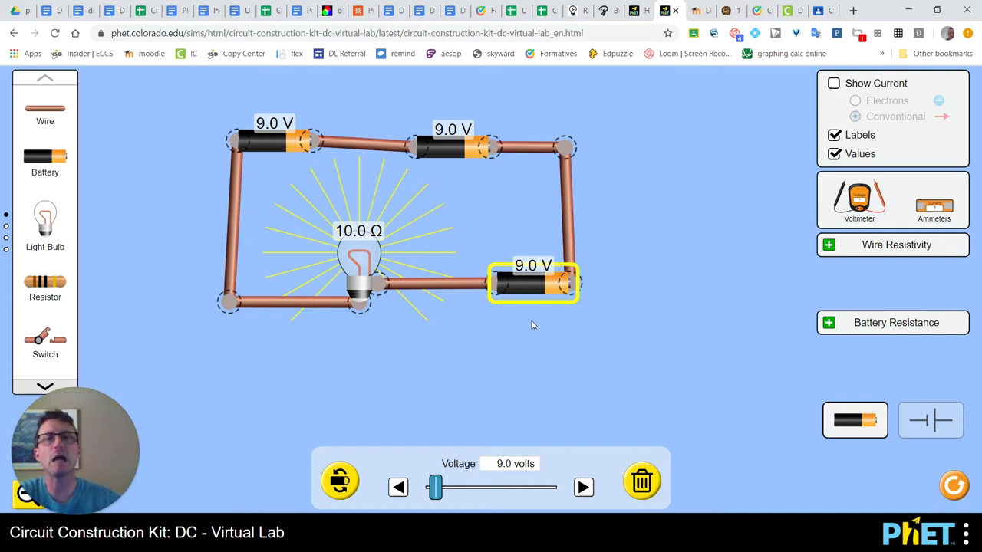
{"action": "left_click", "coordinate": [314, 105]}
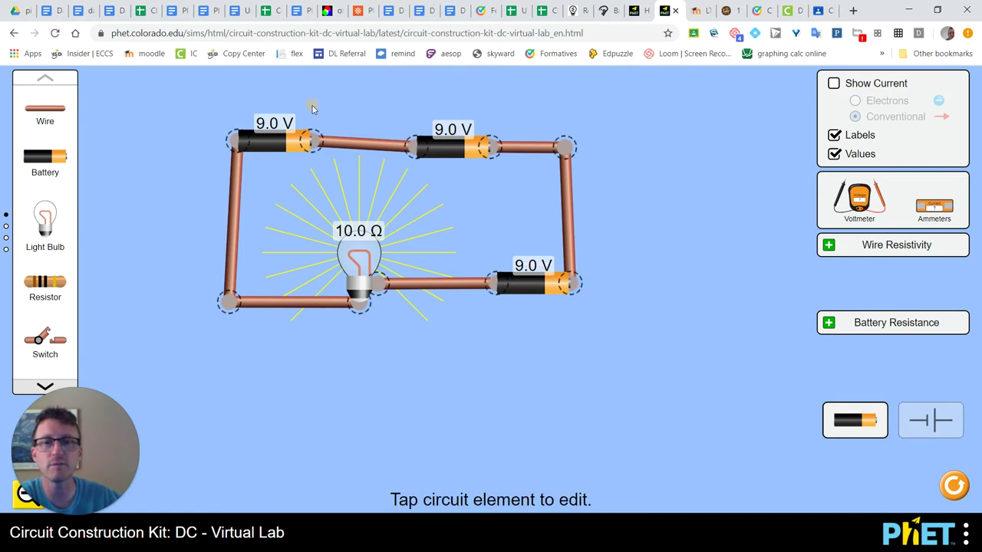
{"action": "left_click", "coordinate": [276, 145]}
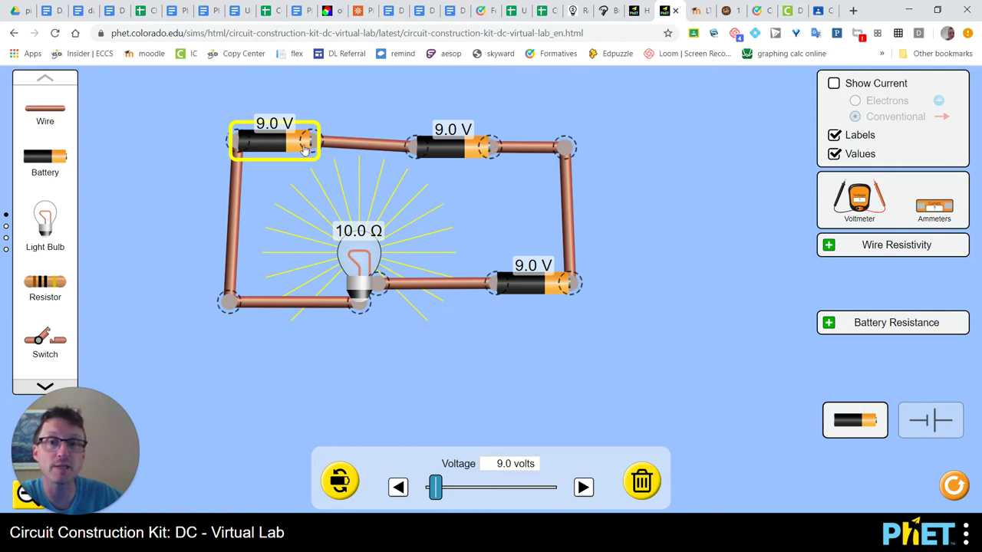
{"action": "left_click", "coordinate": [306, 152]}
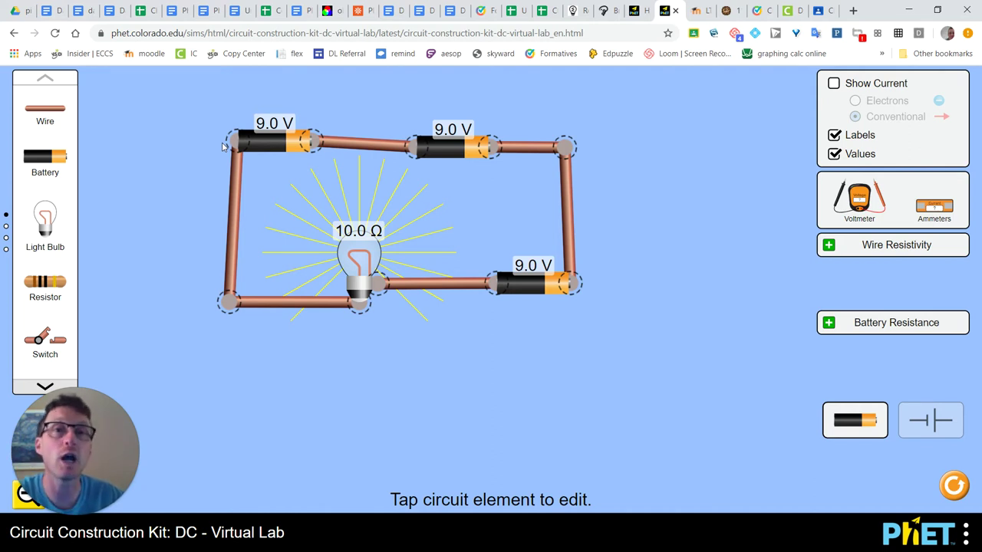
{"action": "left_click", "coordinate": [451, 159]}
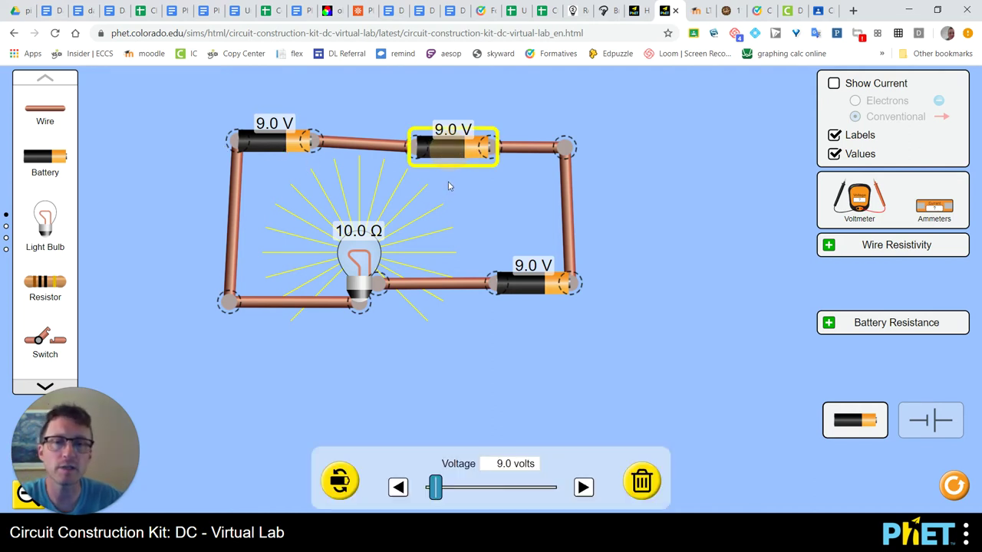
{"action": "left_click", "coordinate": [487, 121]}
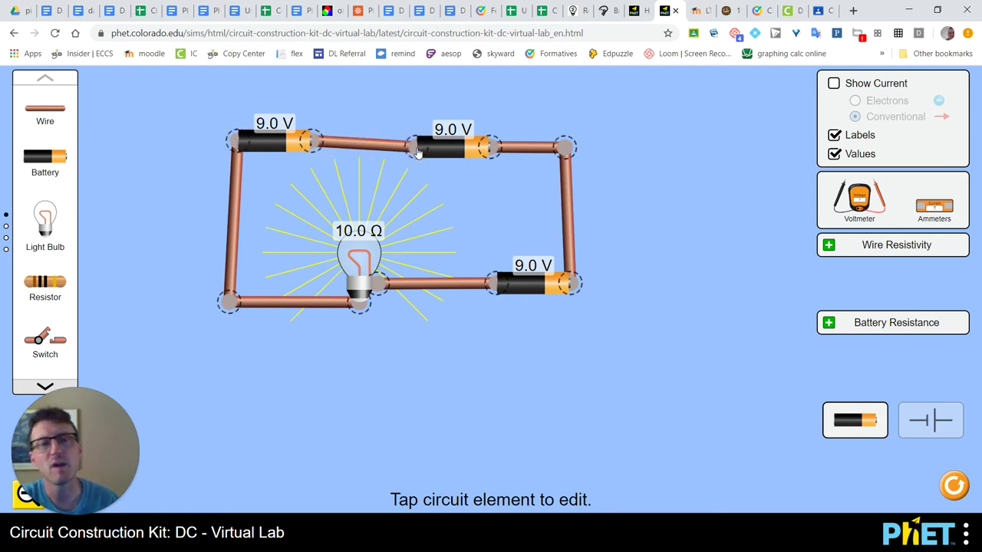
{"action": "left_click", "coordinate": [527, 287]}
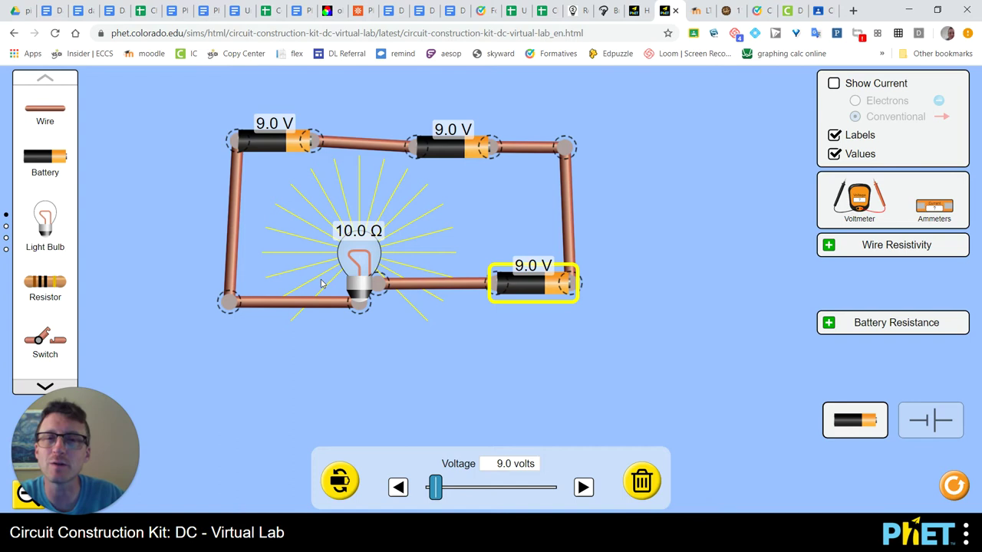
{"action": "left_click", "coordinate": [560, 281]}
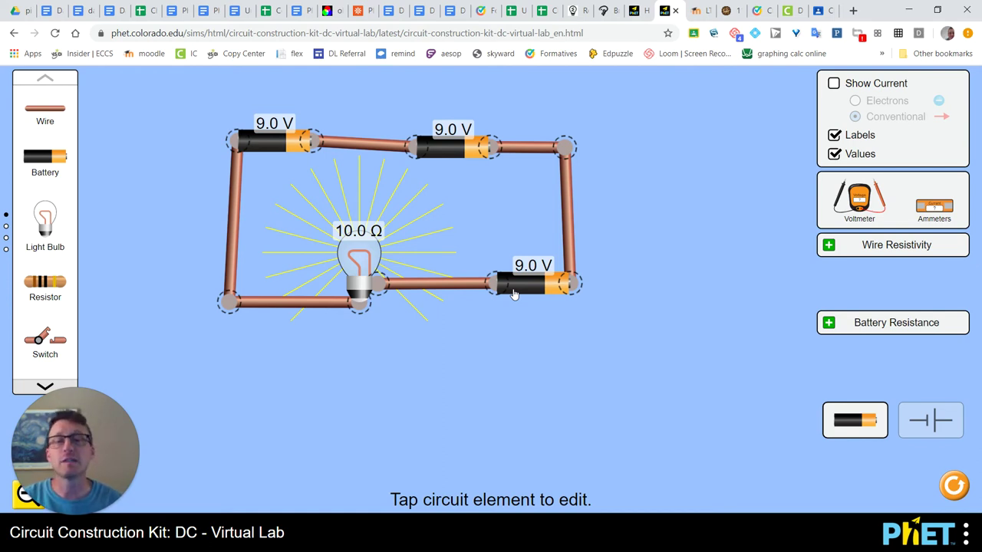
Drag along the top wire, then inspect the top-left, middle and bottom-right batteries' voltages
{"action": "mouse_move", "coordinate": [280, 103]}
{"action": "left_mouse_down"}
{"action": "mouse_move", "coordinate": [274, 98]}
{"action": "mouse_move", "coordinate": [456, 108]}
{"action": "left_mouse_up"}
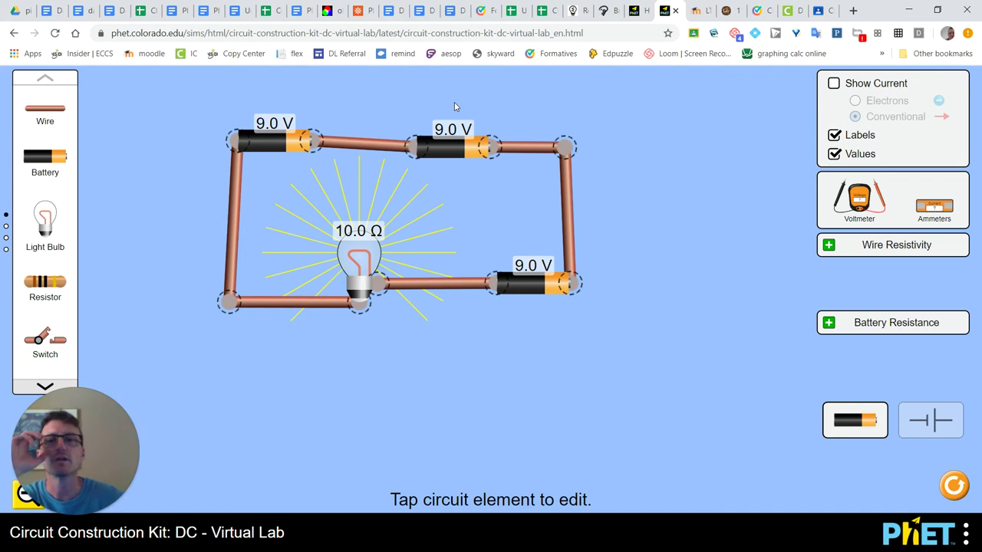
{"action": "left_click", "coordinate": [272, 142]}
{"action": "left_click", "coordinate": [433, 160]}
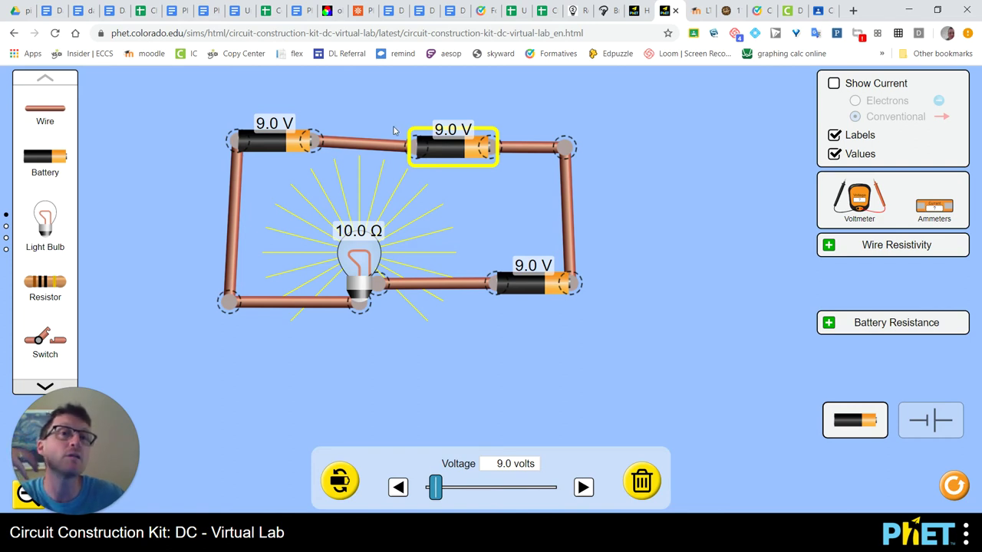
{"action": "left_click", "coordinate": [352, 107]}
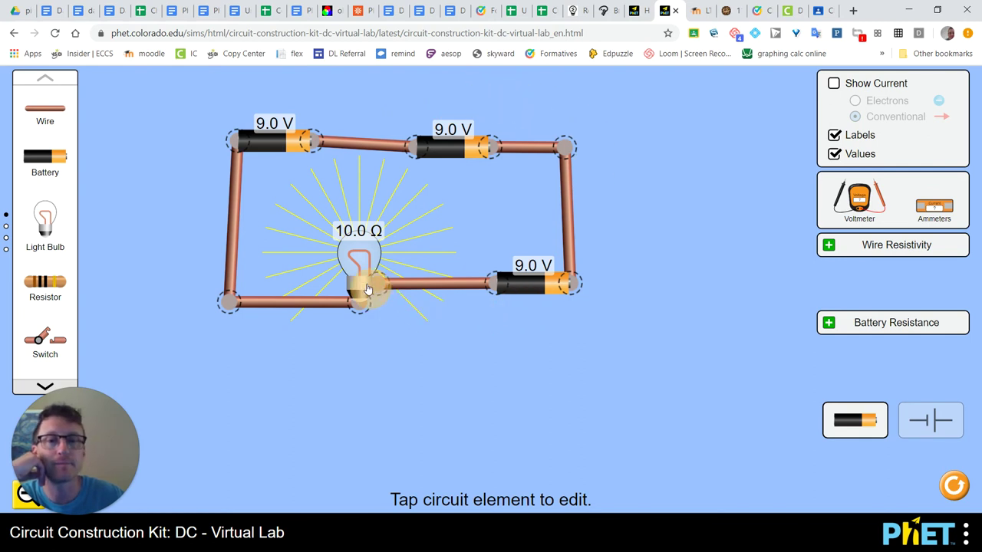
{"action": "left_click", "coordinate": [528, 289]}
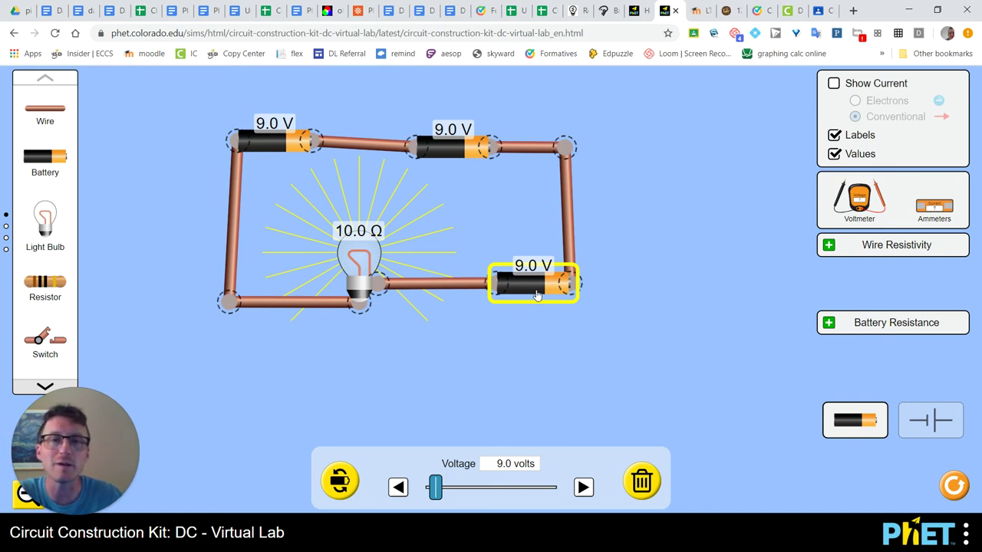
{"action": "left_click", "coordinate": [591, 286]}
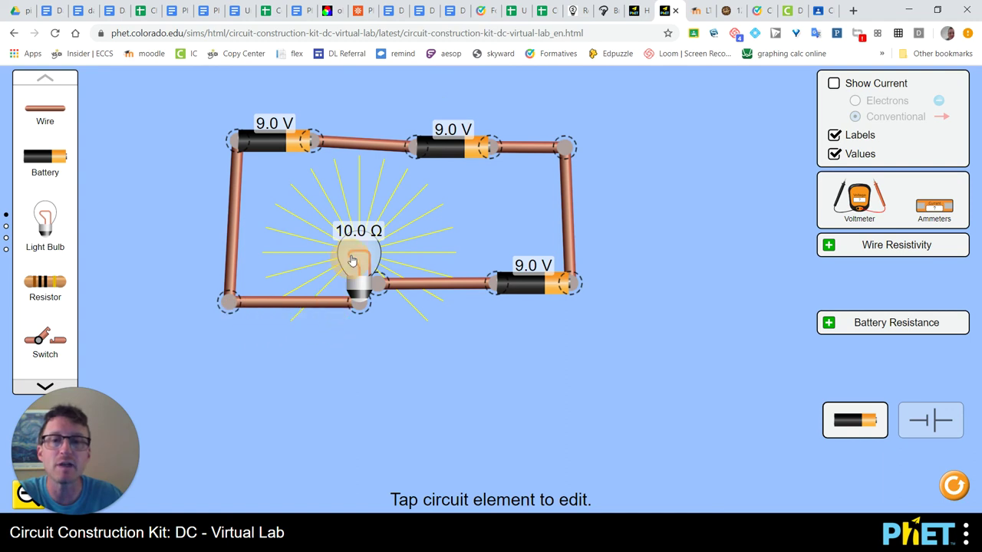
Shift the top-left battery slightly right and recheck the middle, top-left and lower-right battery voltages
{"action": "left_click", "coordinate": [526, 274]}
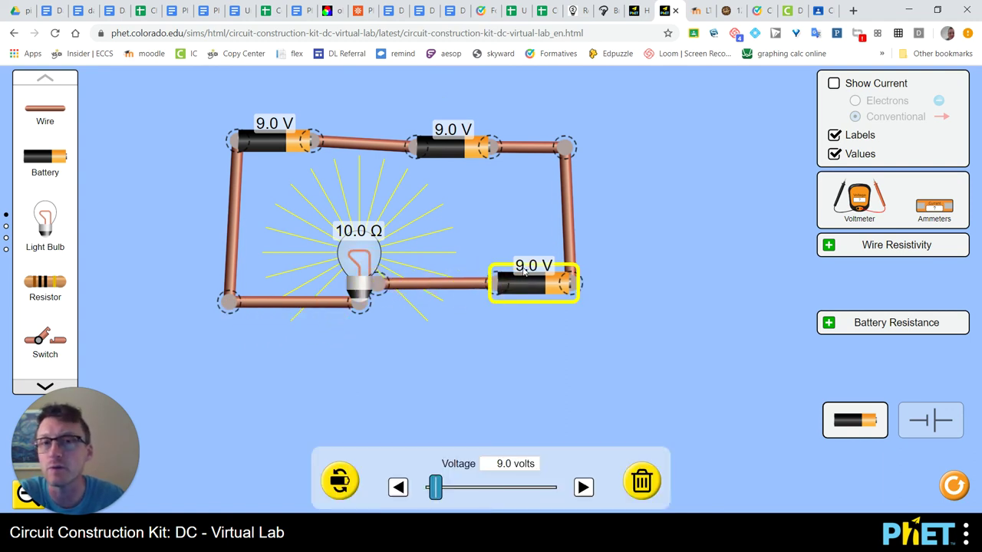
{"action": "left_click_drag", "start_coordinate": [293, 132], "coordinate": [305, 132]}
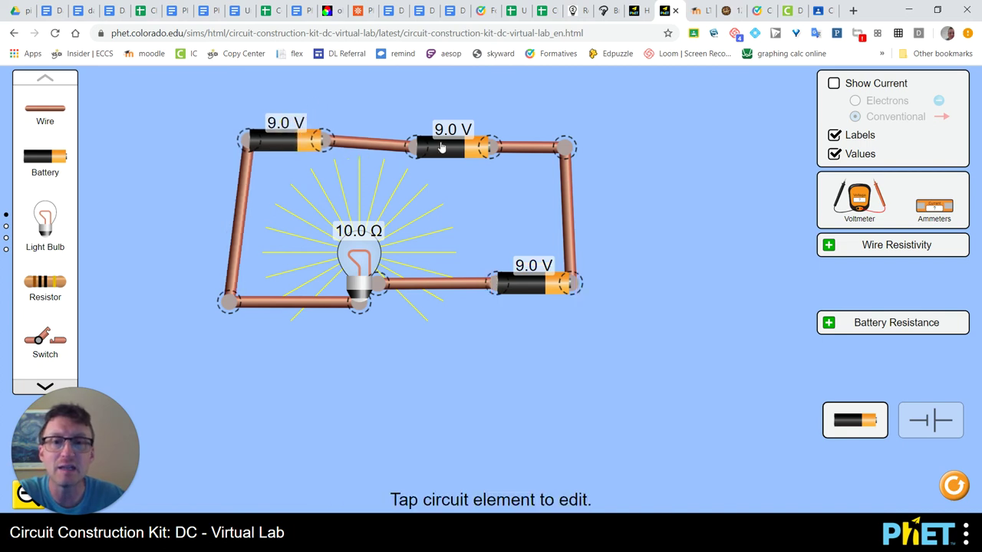
{"action": "left_click", "coordinate": [441, 147]}
{"action": "left_click", "coordinate": [282, 144]}
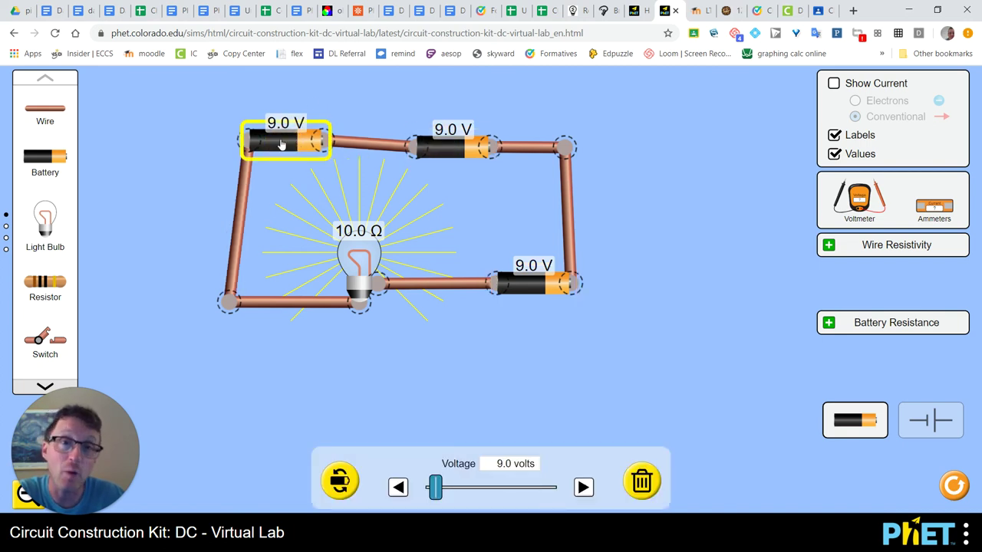
{"action": "left_click", "coordinate": [541, 289]}
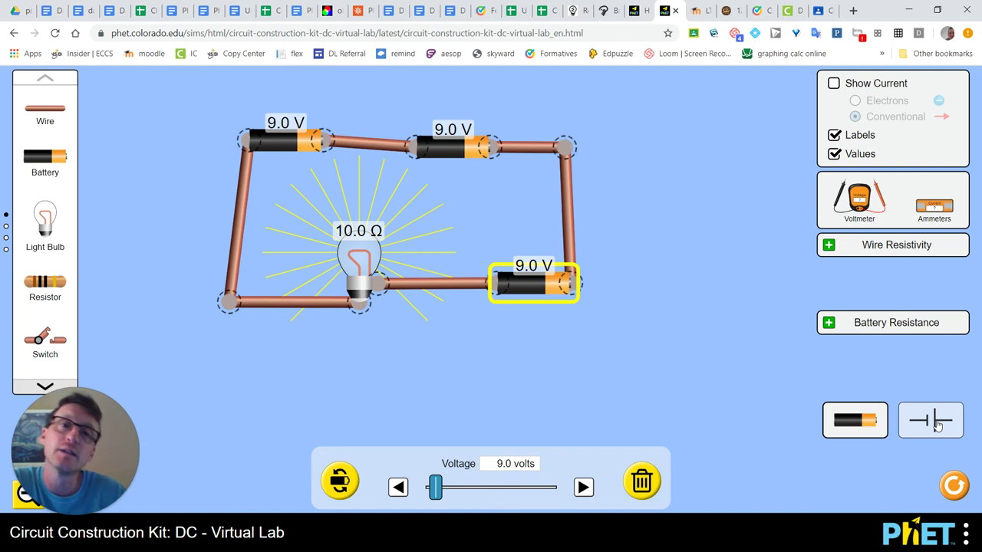
Switch to schematic symbols and nudge the top-left and bottom-right batteries to straighten their wires
{"action": "left_click", "coordinate": [937, 427]}
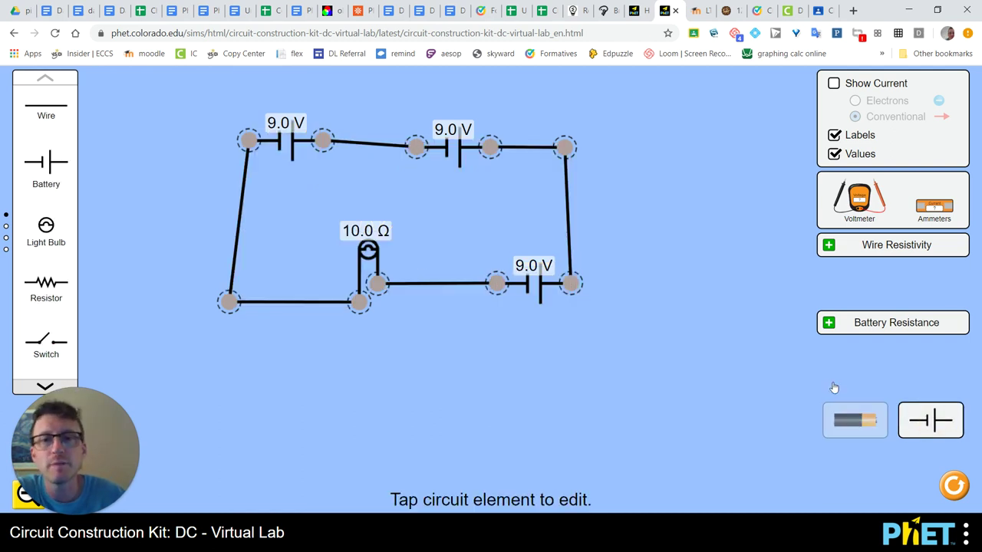
{"action": "left_click_drag", "start_coordinate": [291, 150], "coordinate": [278, 150]}
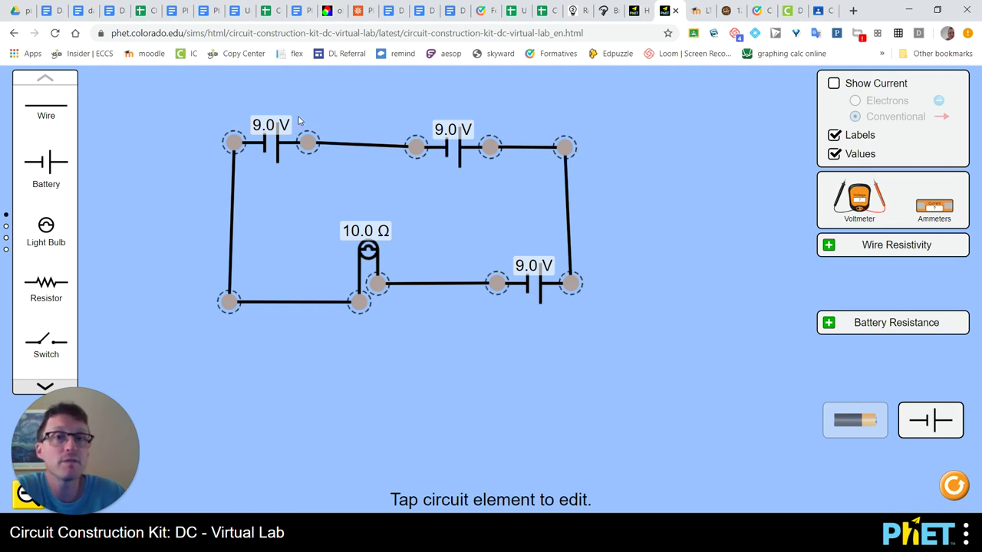
{"action": "mouse_move", "coordinate": [299, 121]}
{"action": "left_mouse_down"}
{"action": "mouse_move", "coordinate": [565, 140]}
{"action": "mouse_move", "coordinate": [578, 208]}
{"action": "mouse_move", "coordinate": [514, 281]}
{"action": "mouse_move", "coordinate": [190, 195]}
{"action": "mouse_move", "coordinate": [265, 138]}
{"action": "left_mouse_up"}
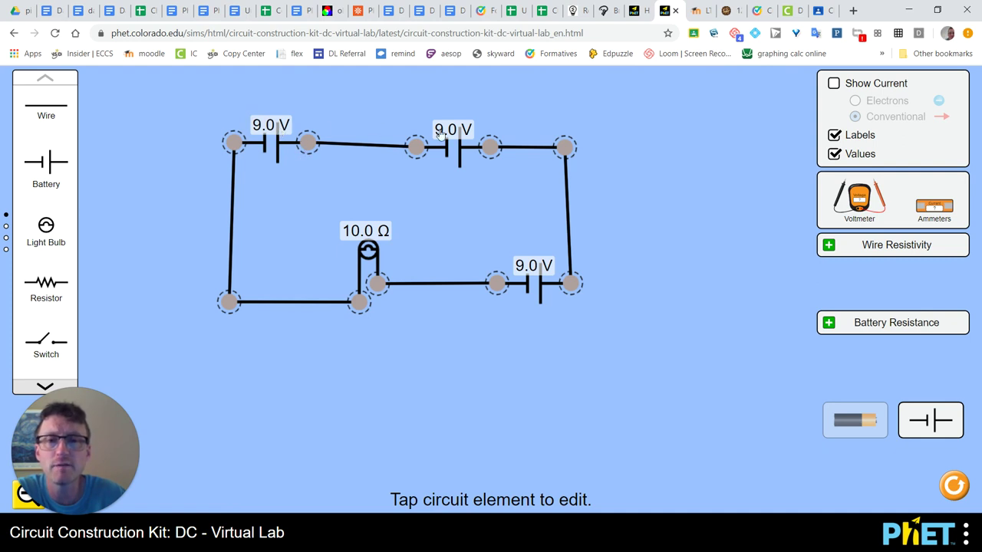
{"action": "mouse_move", "coordinate": [297, 133]}
{"action": "left_mouse_down"}
{"action": "mouse_move", "coordinate": [434, 134]}
{"action": "mouse_move", "coordinate": [424, 145]}
{"action": "mouse_move", "coordinate": [305, 134]}
{"action": "left_mouse_up"}
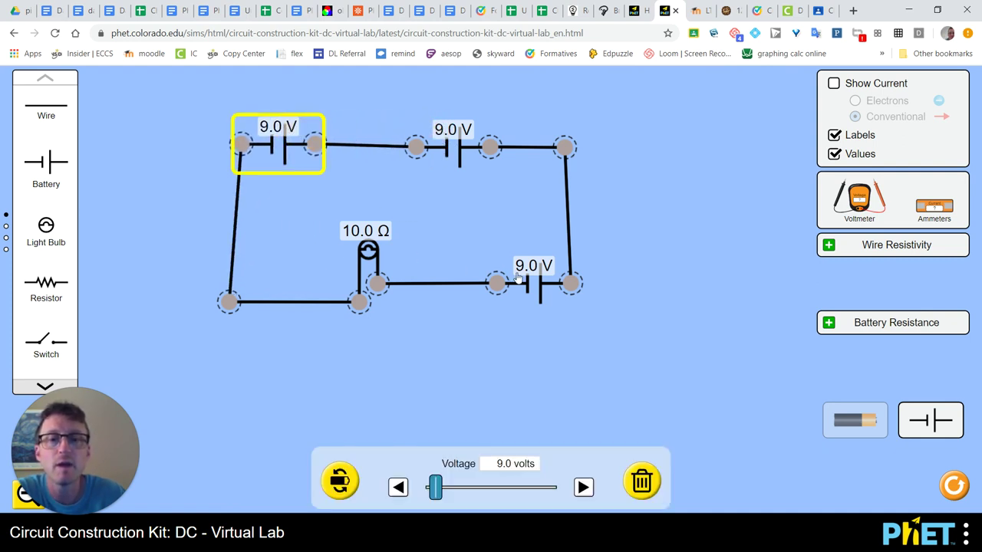
{"action": "left_click_drag", "start_coordinate": [544, 280], "coordinate": [539, 286]}
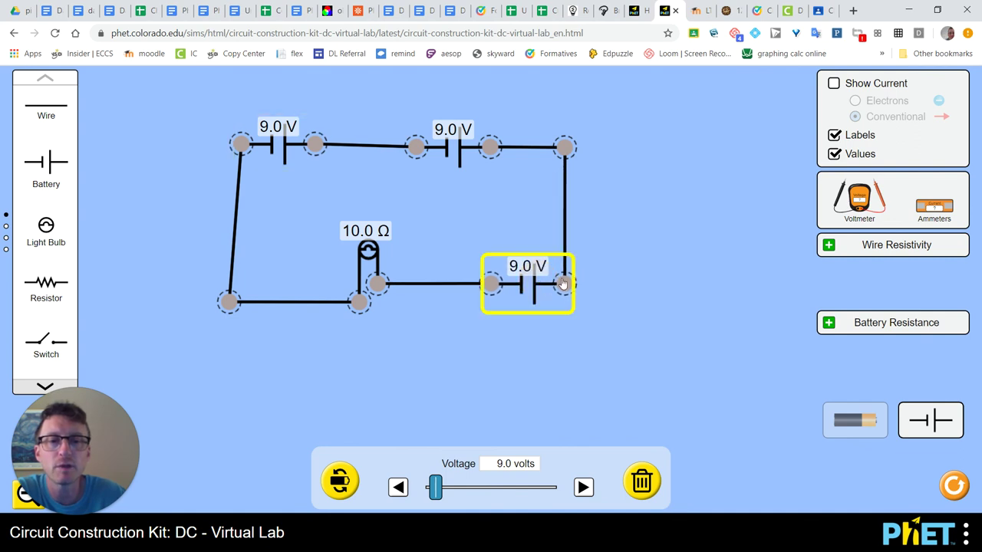